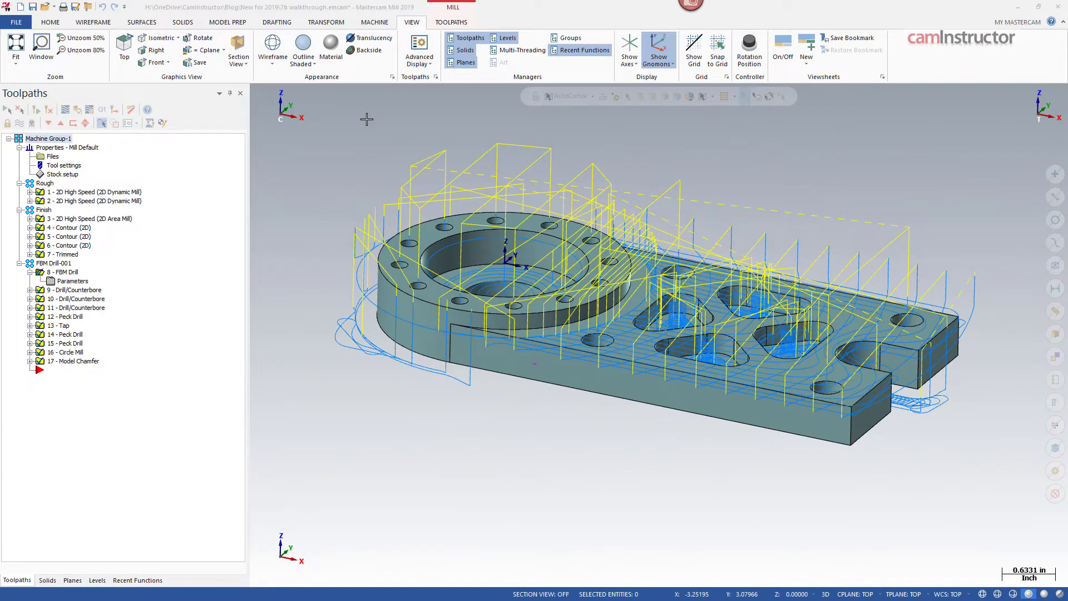
Turn on the advanced toolpath display and inspect the color-coded motions around the pockets of the part.
{"action": "left_click", "coordinate": [421, 49]}
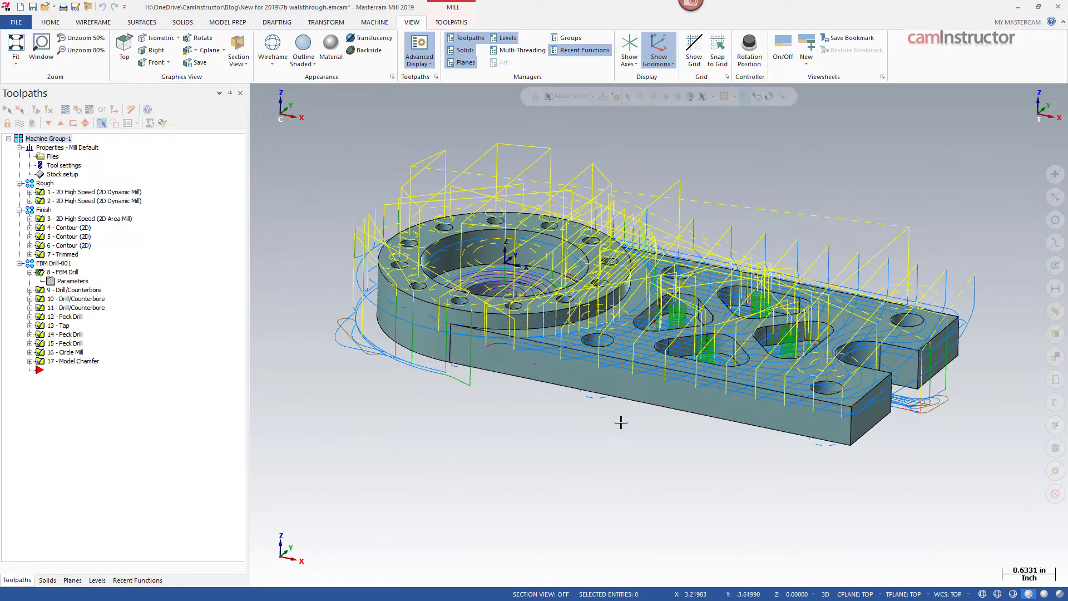
{"action": "middle_click_drag", "start_coordinate": [634, 421], "coordinate": [652, 437]}
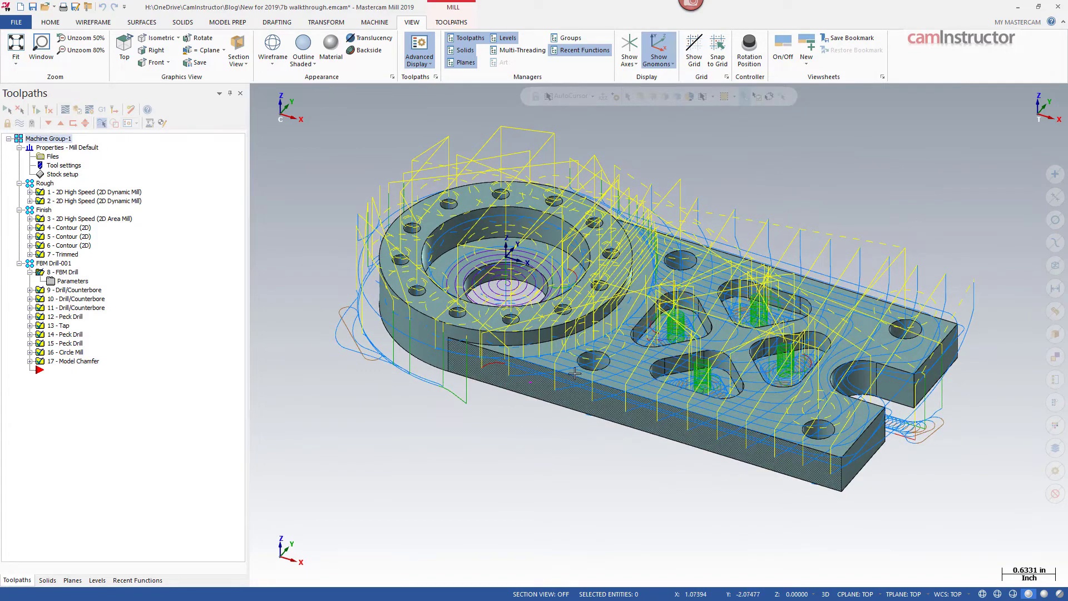
{"action": "scroll", "coordinate": [631, 422], "scroll_direction": "up", "scroll_amount": 2}
{"action": "scroll", "coordinate": [695, 350], "scroll_direction": "up", "scroll_amount": 2}
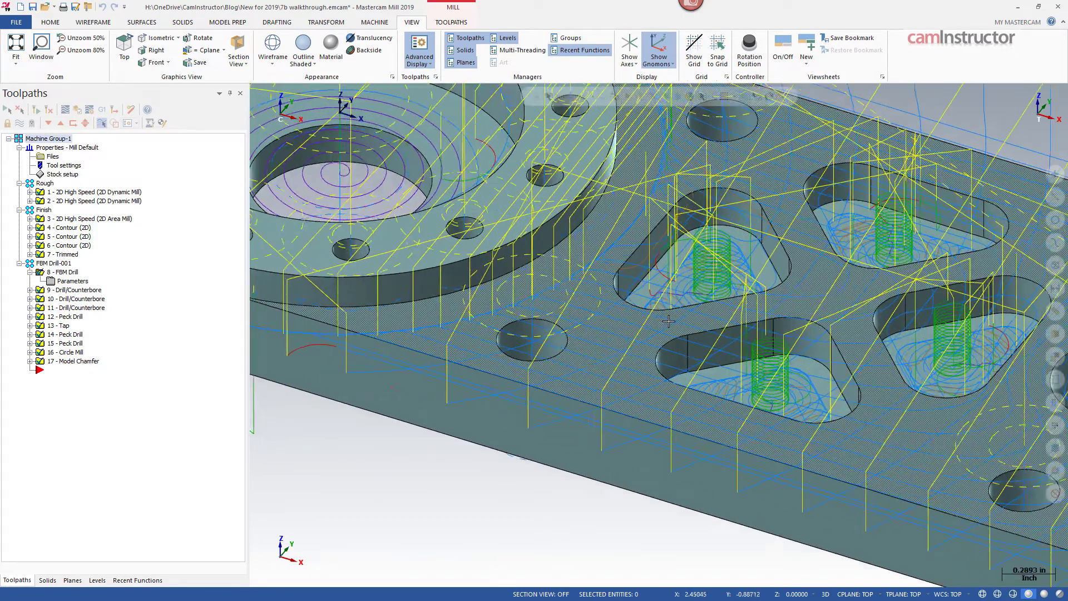
{"action": "scroll", "coordinate": [731, 370], "scroll_direction": "down", "scroll_amount": 1}
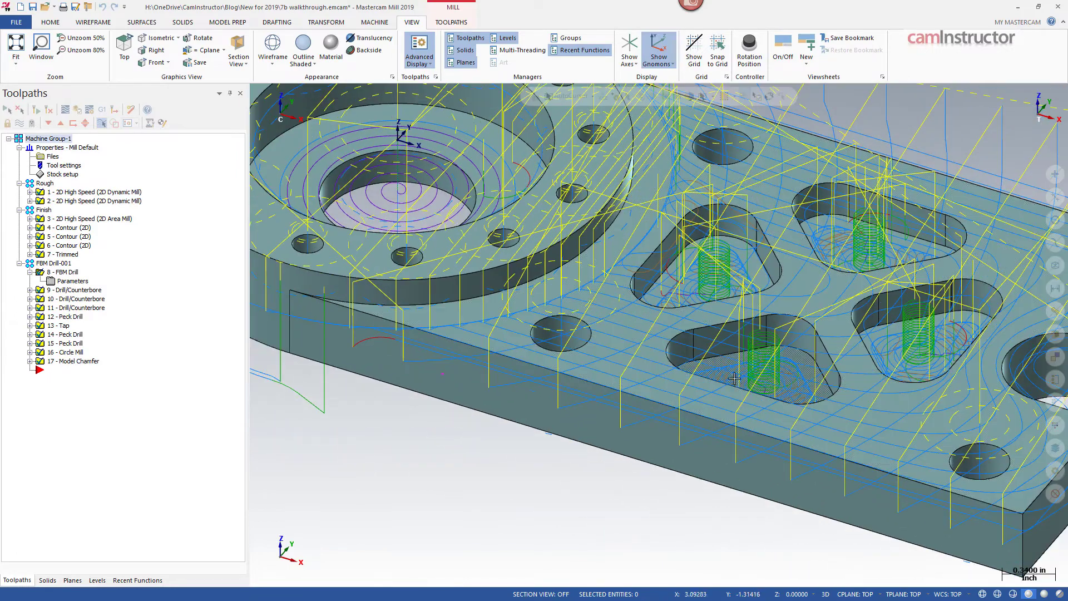
{"action": "scroll", "coordinate": [538, 465], "scroll_direction": "down", "scroll_amount": 2}
{"action": "scroll", "coordinate": [625, 456], "scroll_direction": "down", "scroll_amount": 1}
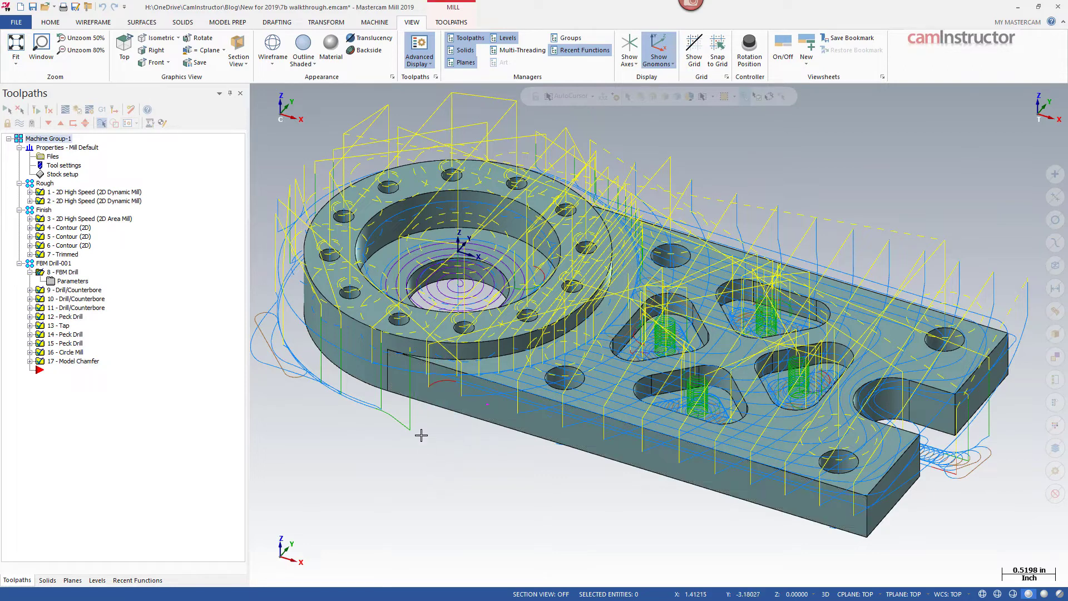
Open the Advanced Toolpath Display settings and review the colors assigned to feed retract motion and entry motion.
{"action": "left_click", "coordinate": [436, 77]}
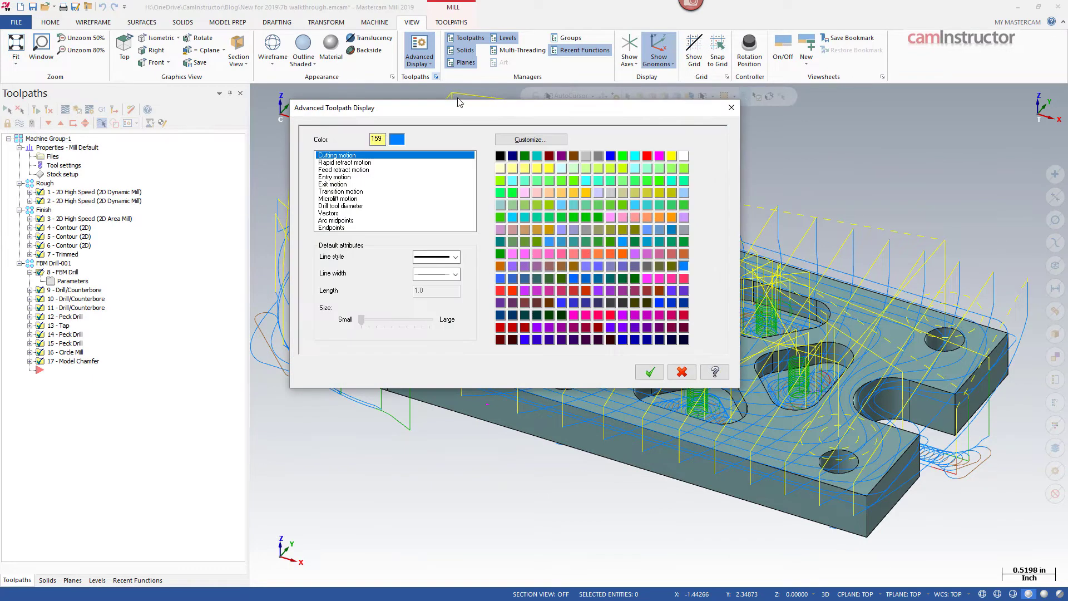
{"action": "left_click_drag", "start_coordinate": [526, 113], "coordinate": [492, 110]}
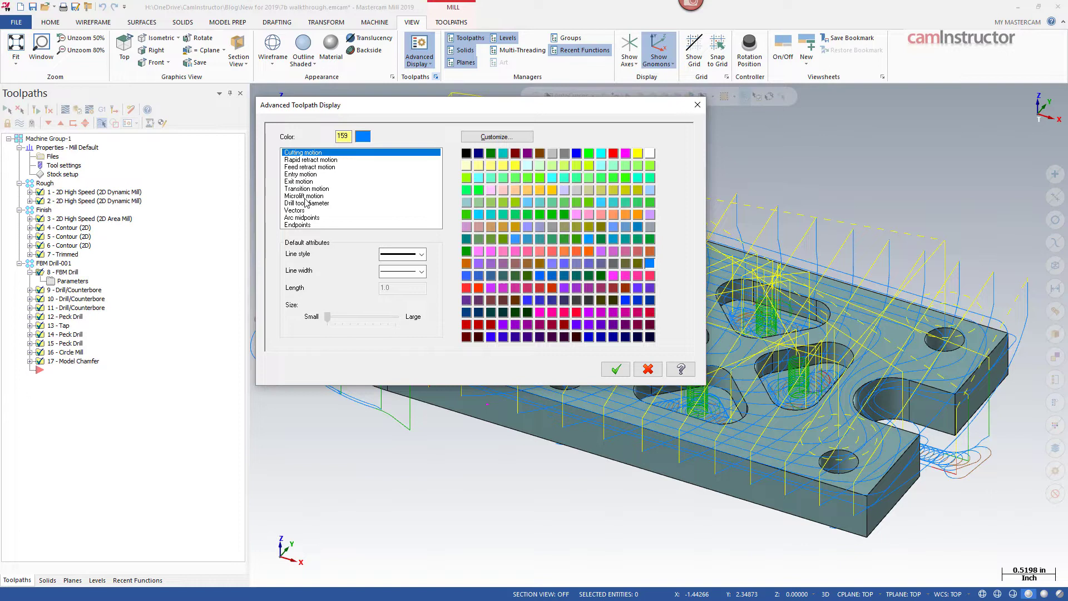
{"action": "left_click", "coordinate": [310, 167]}
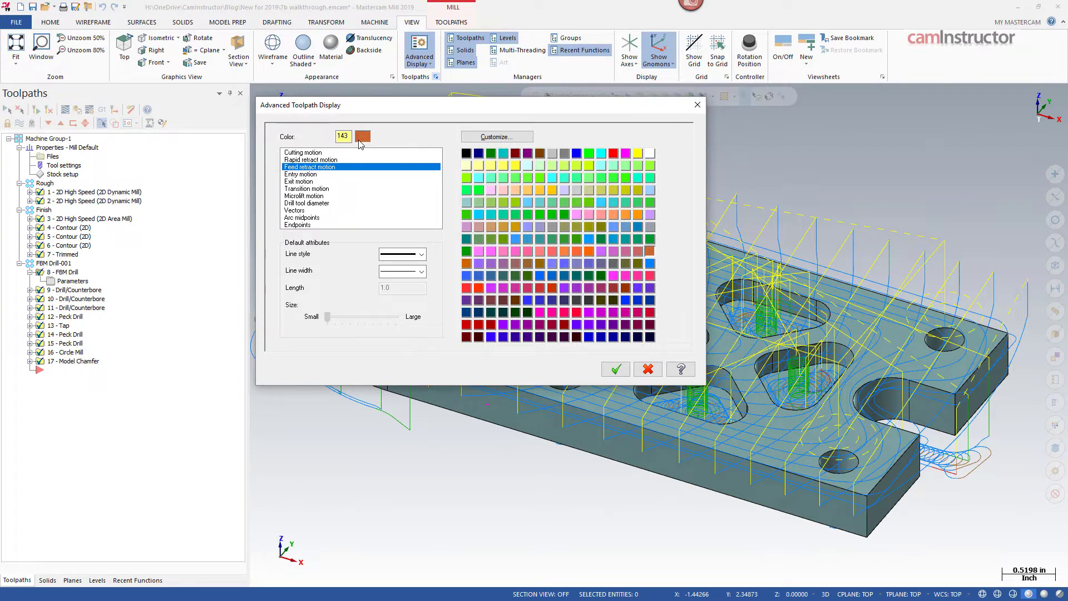
{"action": "left_click", "coordinate": [316, 175]}
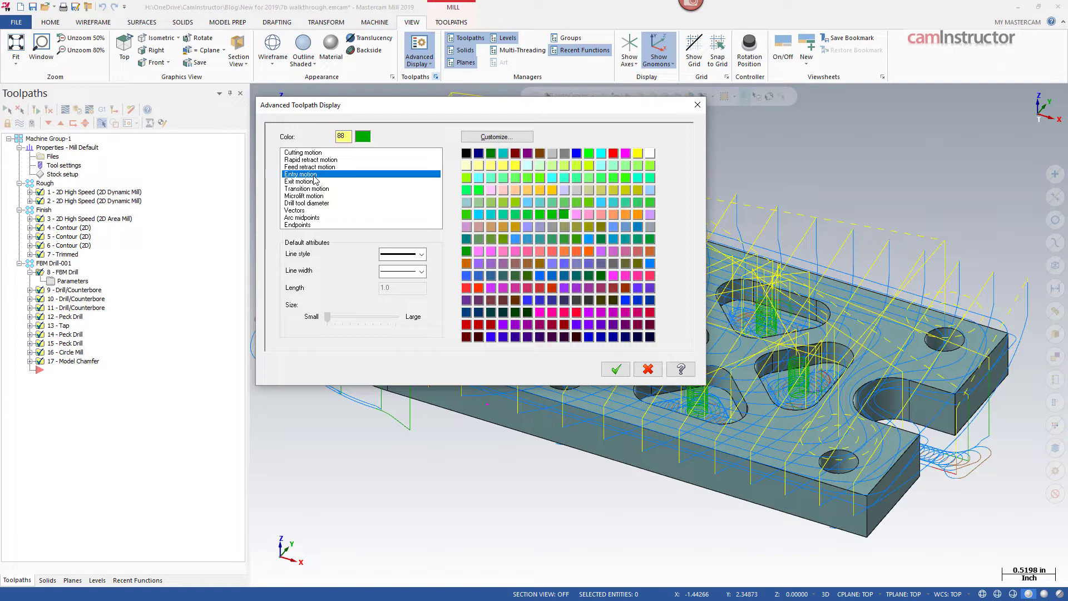
{"action": "left_click_drag", "start_coordinate": [527, 109], "coordinate": [275, 105]}
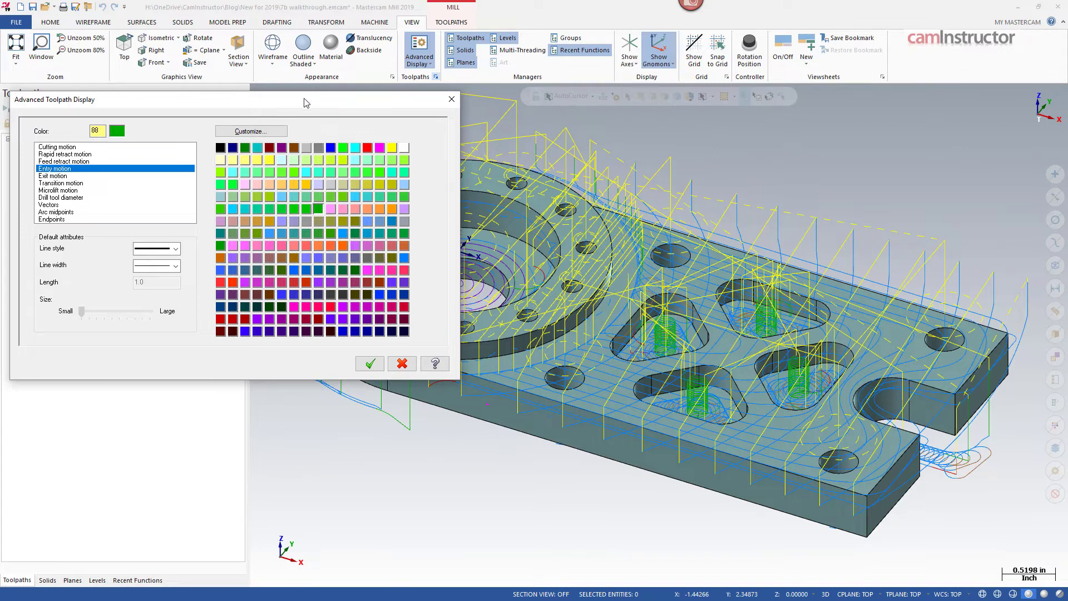
{"action": "left_click_drag", "start_coordinate": [305, 103], "coordinate": [763, 106]}
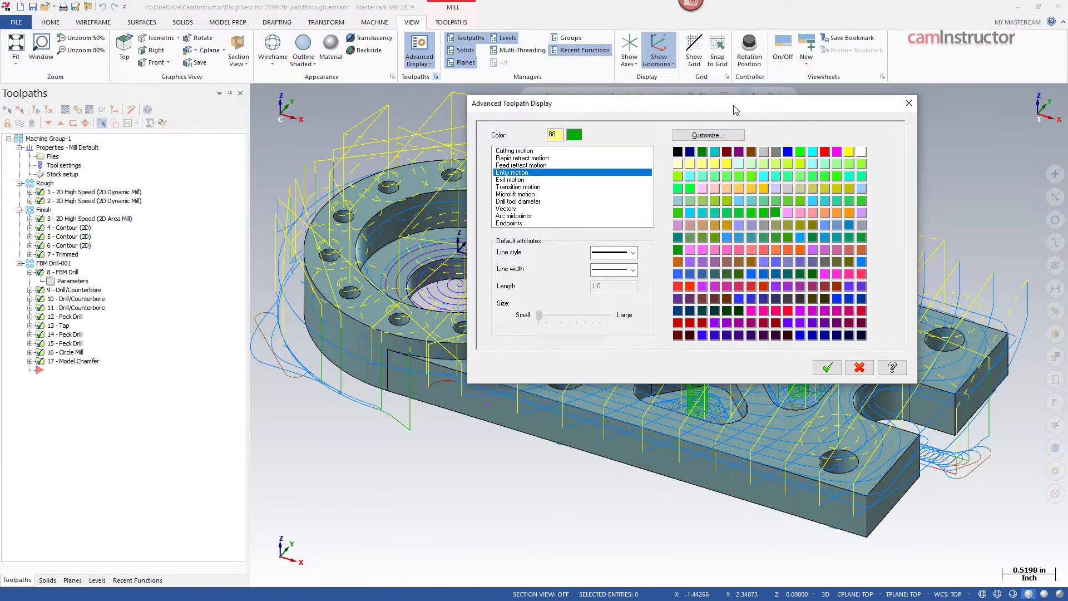
{"action": "left_click_drag", "start_coordinate": [735, 109], "coordinate": [487, 85]}
Review the exit motion color and compare it with the toolpaths on the part.
{"action": "left_click", "coordinate": [267, 156]}
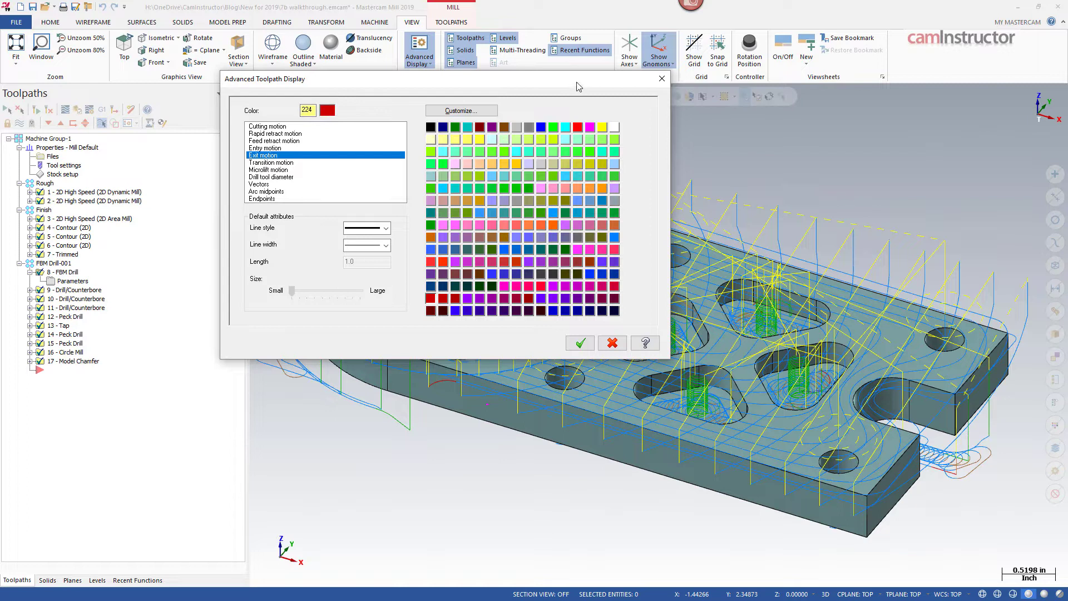
{"action": "left_click_drag", "start_coordinate": [577, 87], "coordinate": [399, 70]}
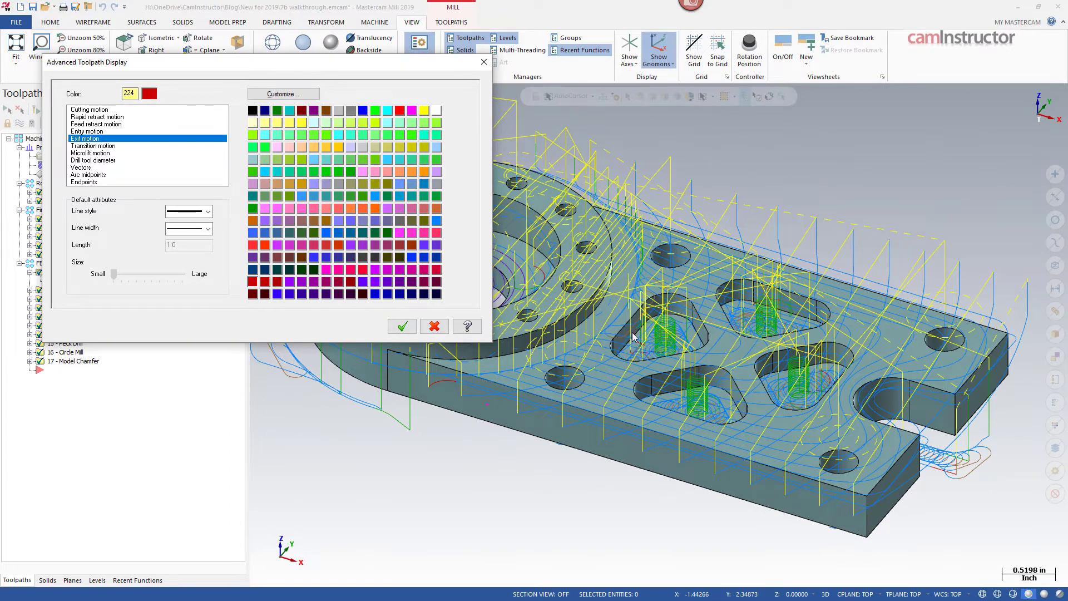
{"action": "left_click_drag", "start_coordinate": [356, 64], "coordinate": [585, 122]}
{"action": "key", "text": "Right"}
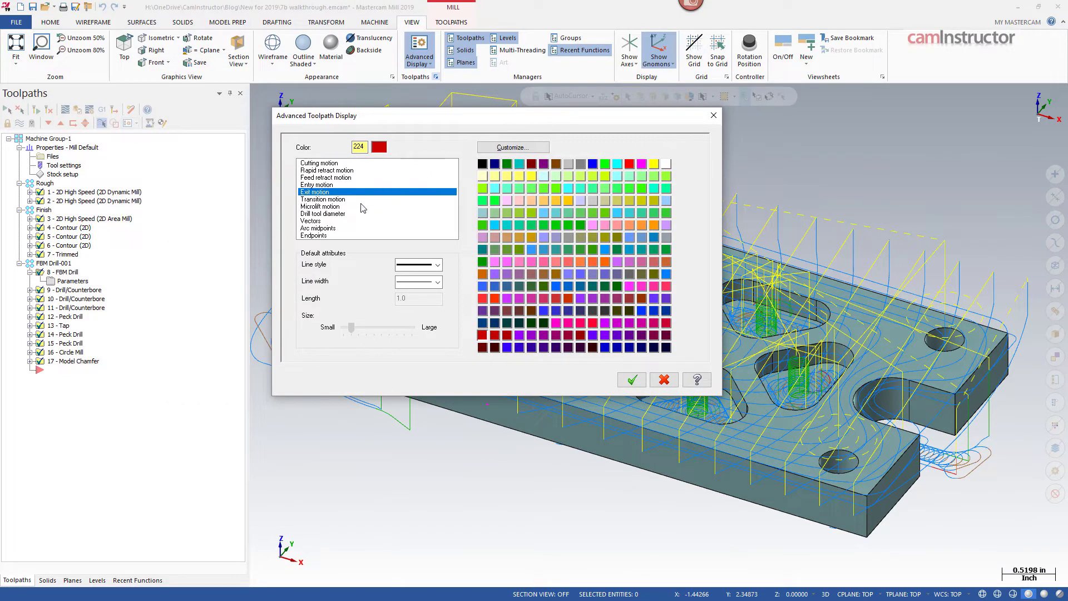
Review the drill tool diameter attributes and compare them with the drilled holes on the round flange.
{"action": "left_click", "coordinate": [332, 214]}
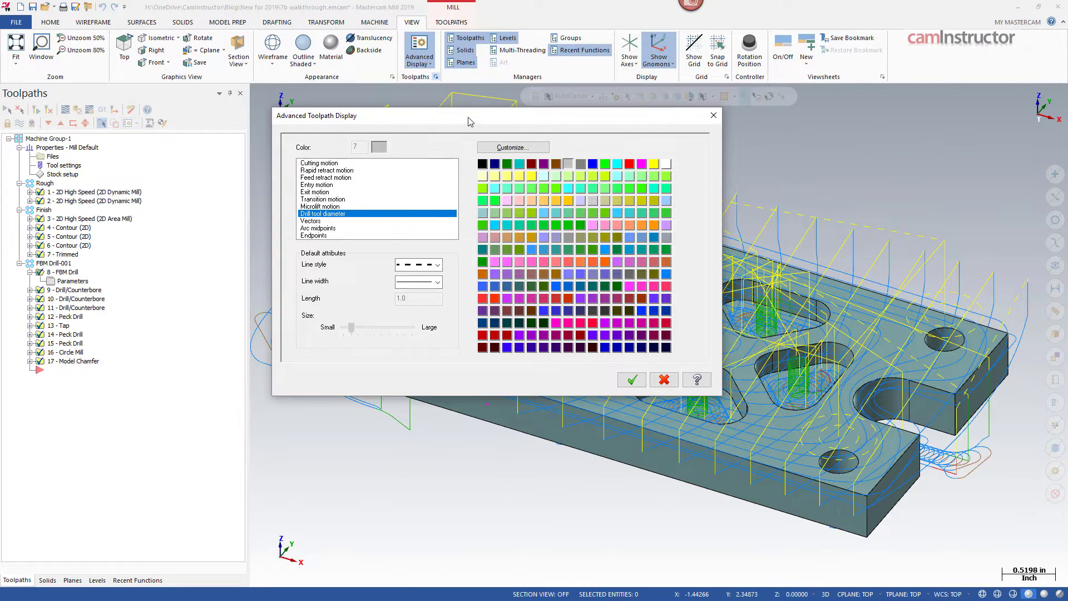
{"action": "left_click_drag", "start_coordinate": [468, 118], "coordinate": [472, 134]}
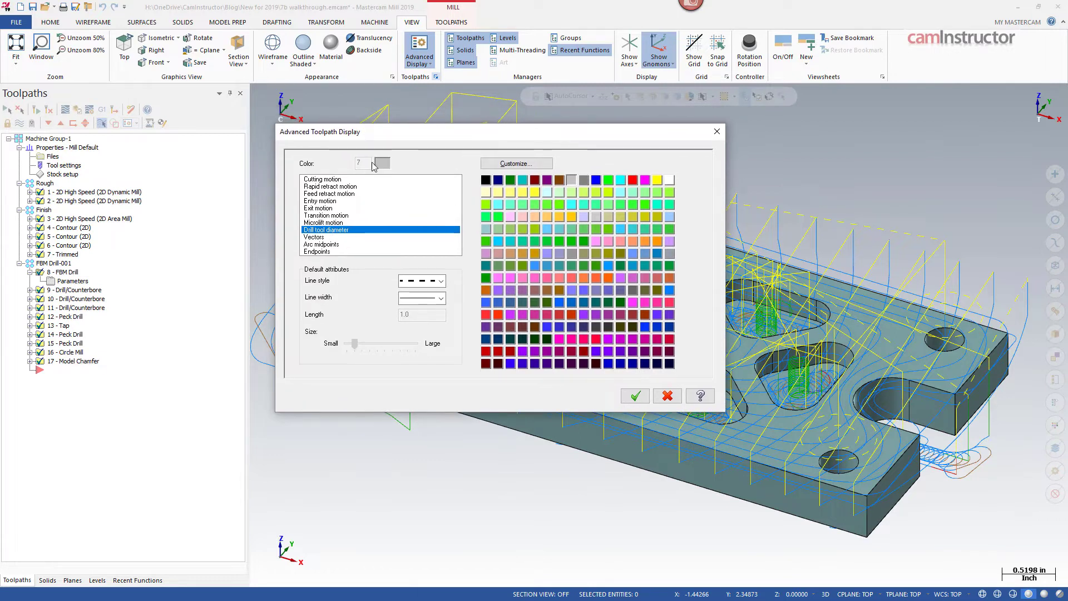
{"action": "left_click_drag", "start_coordinate": [387, 131], "coordinate": [679, 126]}
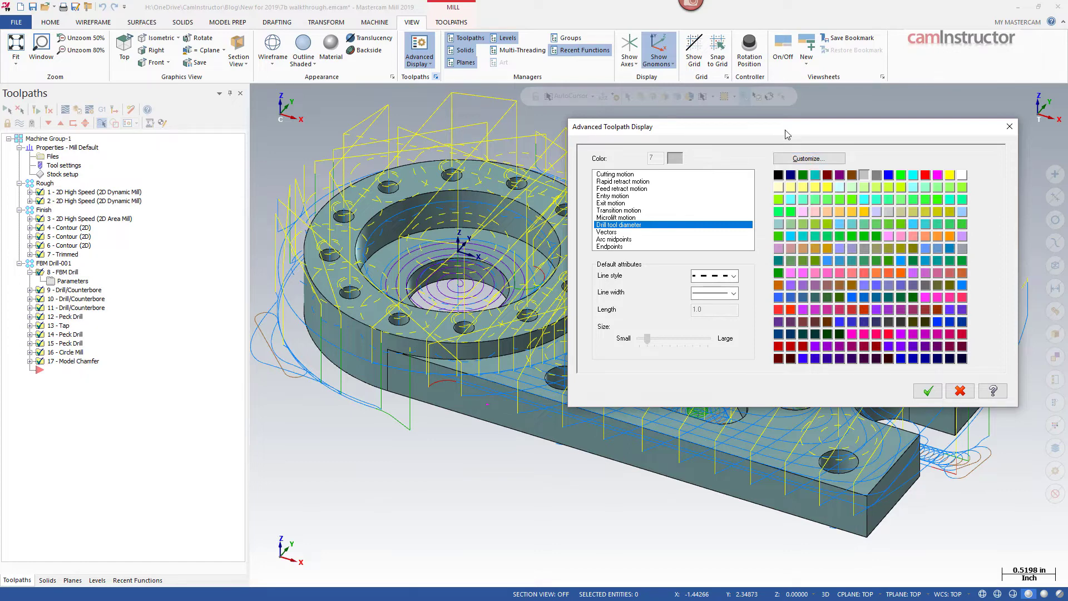
{"action": "left_click_drag", "start_coordinate": [776, 126], "coordinate": [701, 130]}
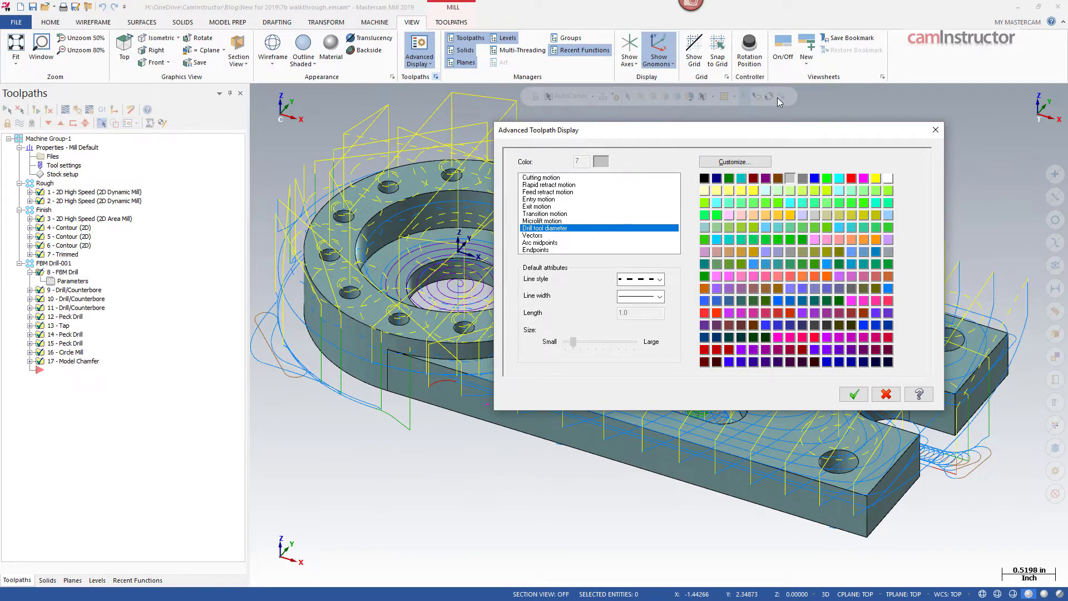
{"action": "left_click_drag", "start_coordinate": [715, 136], "coordinate": [530, 141]}
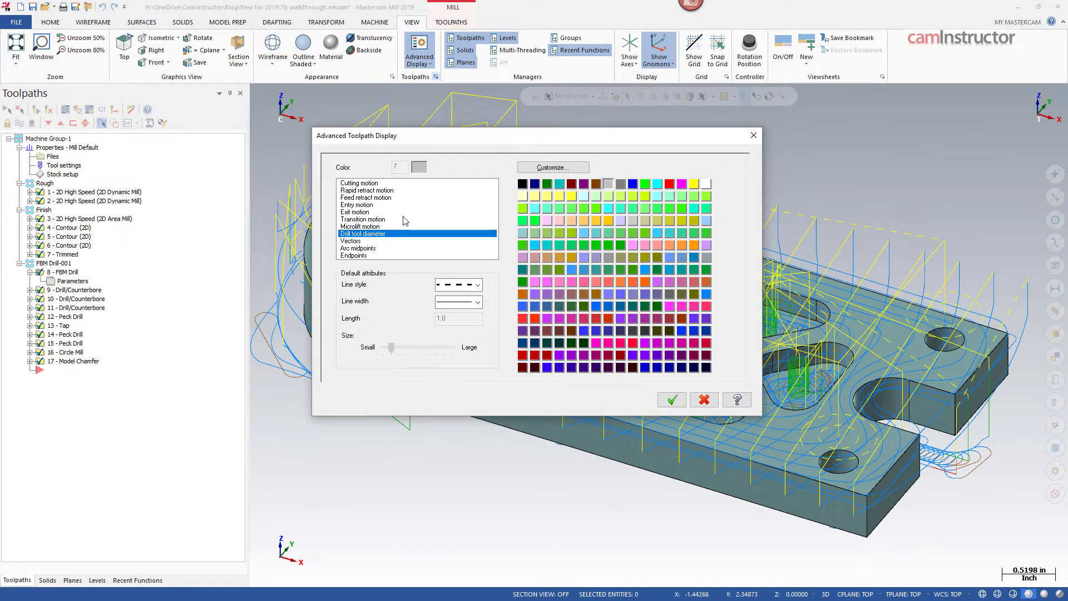
Examine the line style and line width choices available for exit motion, keeping the existing settings.
{"action": "left_click", "coordinate": [365, 227]}
{"action": "left_click", "coordinate": [361, 212]}
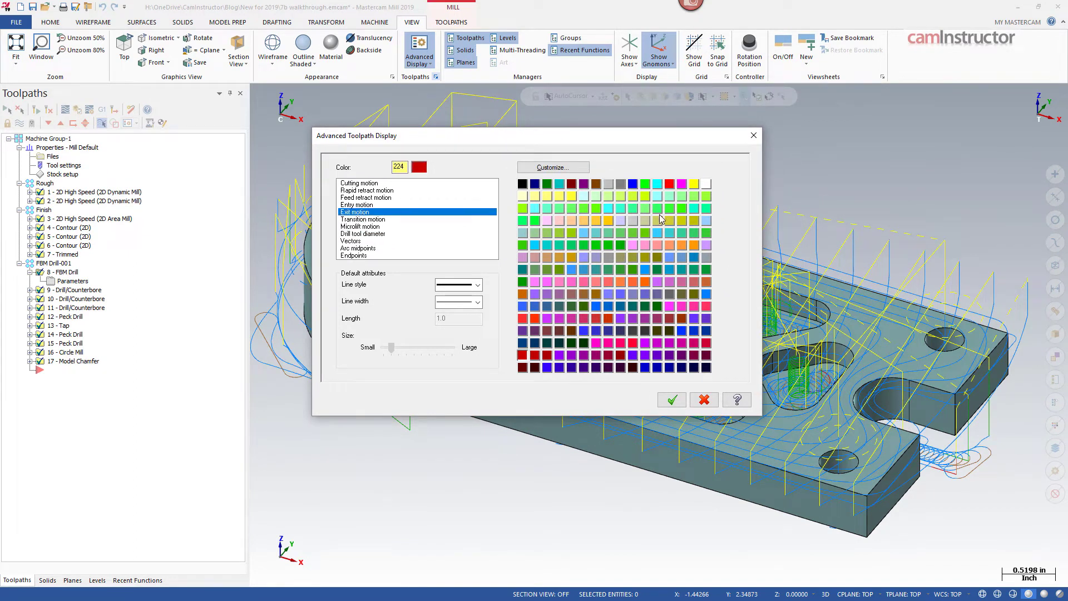
{"action": "left_click", "coordinate": [477, 284]}
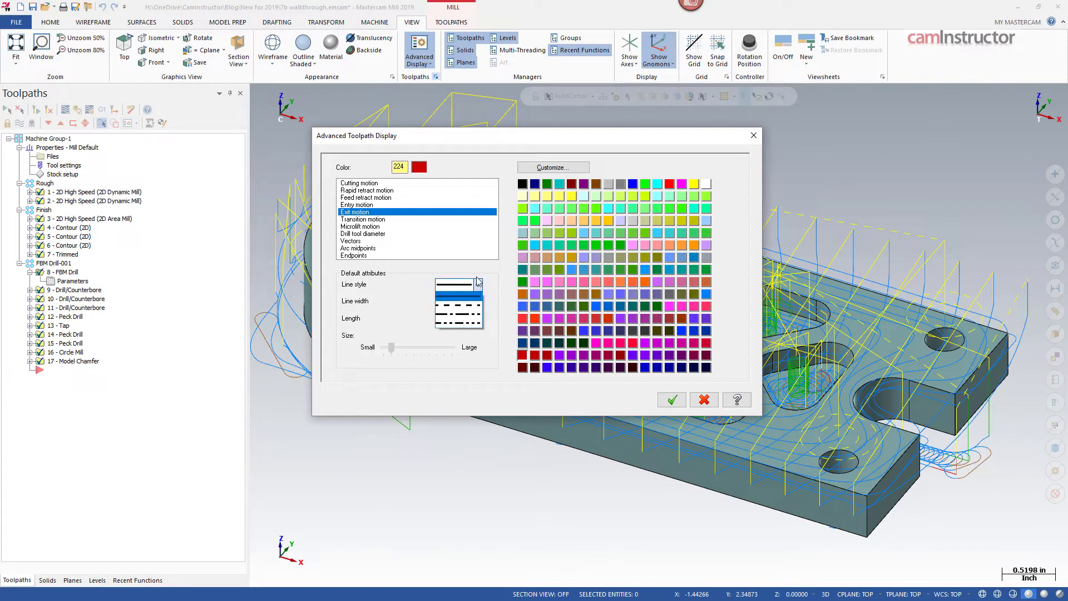
{"action": "left_click", "coordinate": [457, 295]}
{"action": "left_click", "coordinate": [477, 302]}
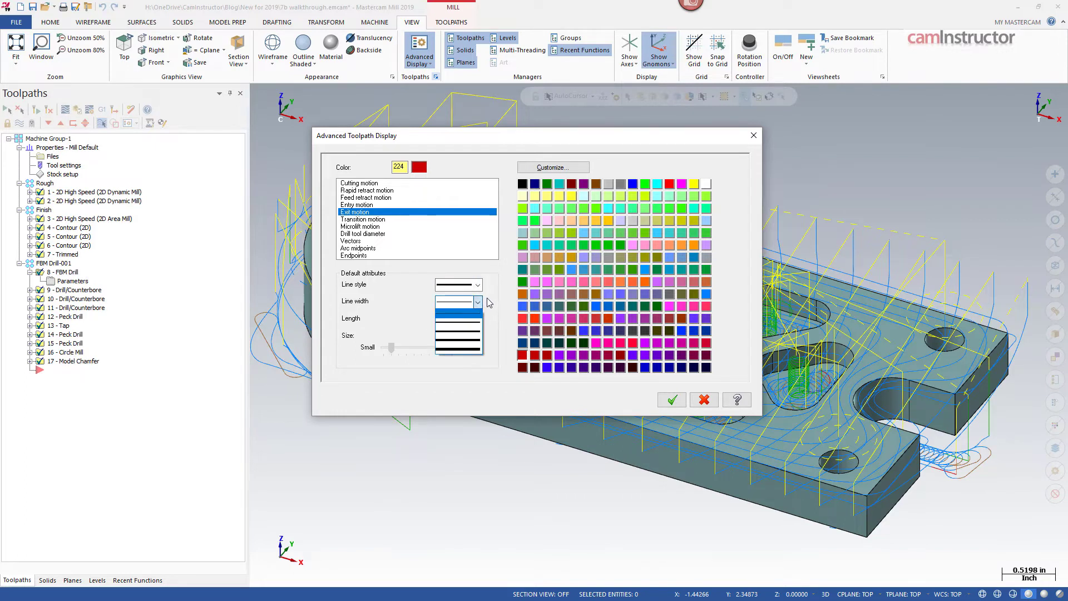
{"action": "left_click", "coordinate": [488, 303]}
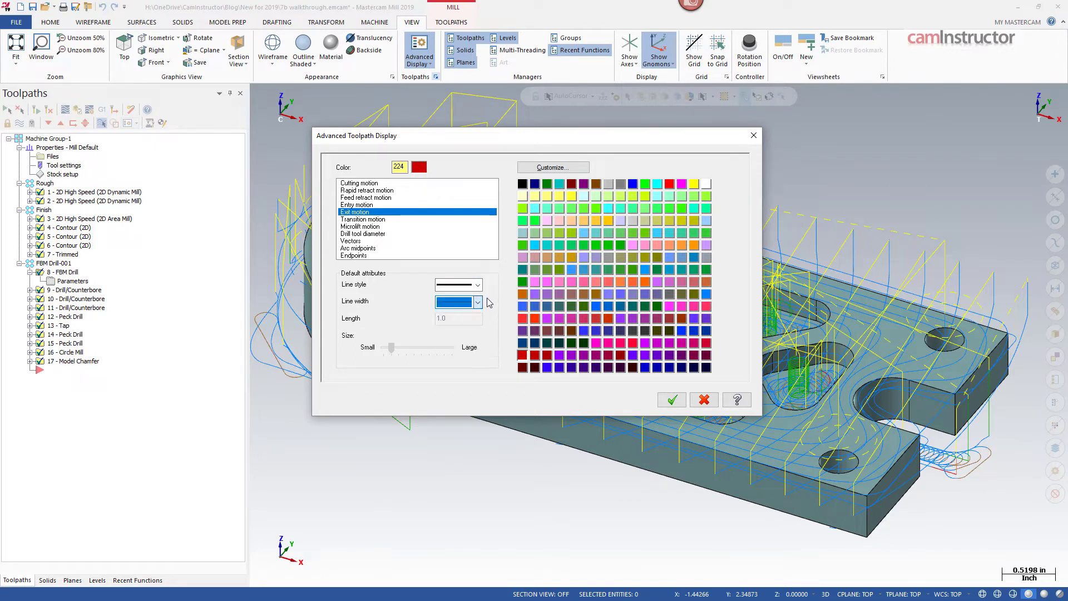
Check the size setting for endpoints and close the Advanced Toolpath Display settings.
{"action": "left_click", "coordinate": [360, 255]}
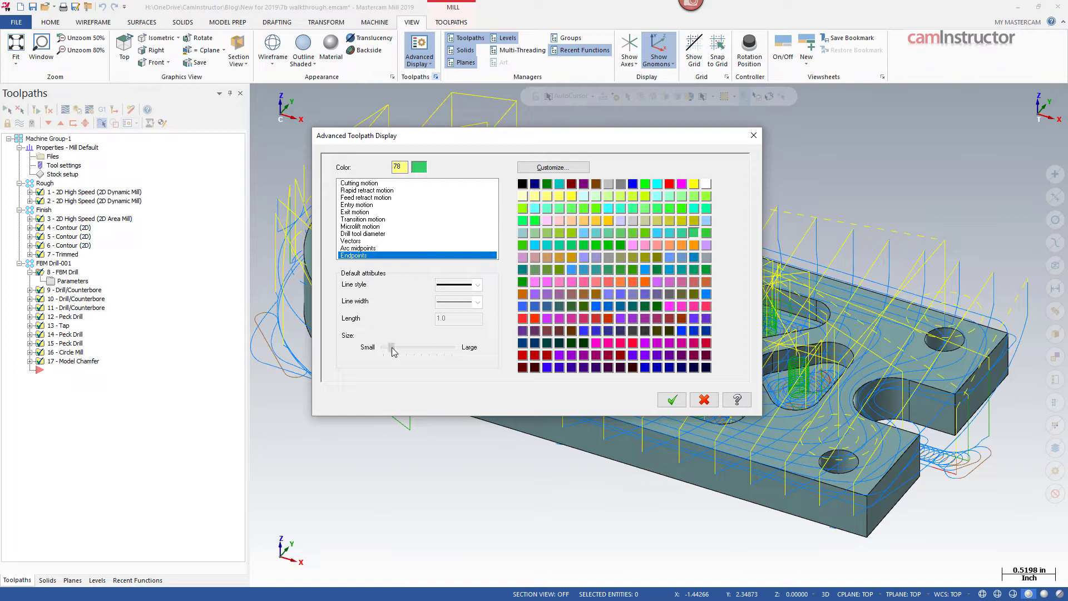
{"action": "mouse_move", "coordinate": [392, 351]}
{"action": "left_mouse_down"}
{"action": "mouse_move", "coordinate": [444, 354]}
{"action": "mouse_move", "coordinate": [391, 351]}
{"action": "left_mouse_up"}
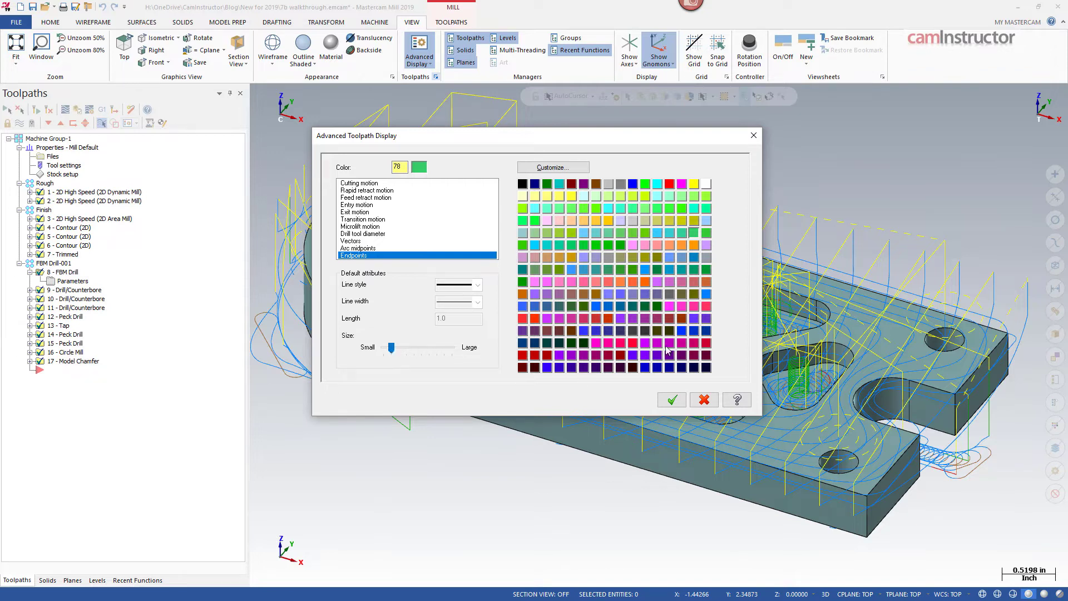
{"action": "left_click", "coordinate": [755, 136]}
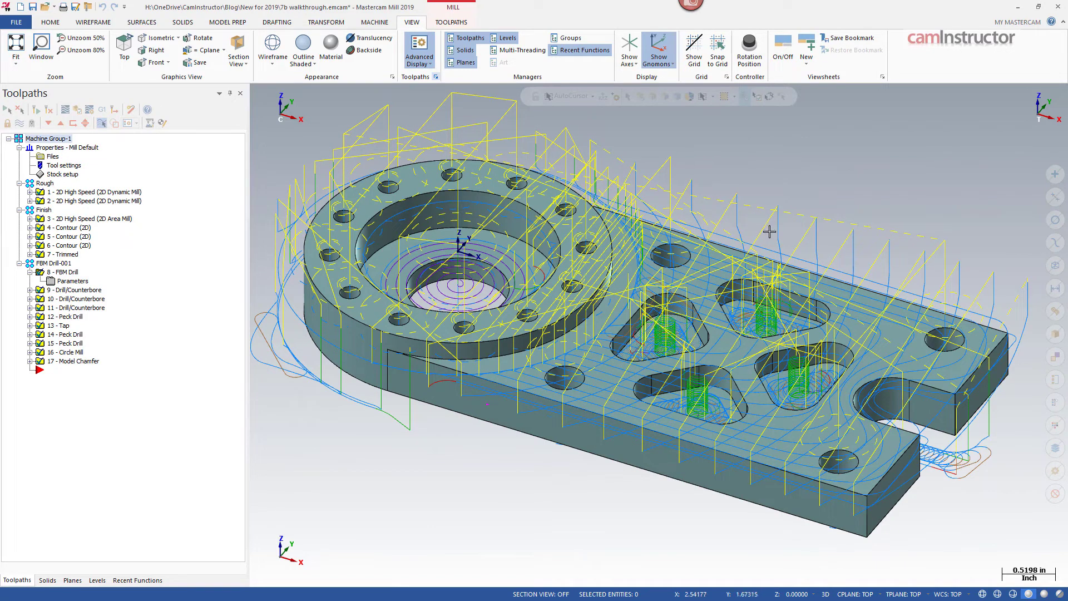
Hide the drill tool diameter in the advanced toolpath display, and switch rapid retract motion off and on again.
{"action": "left_click", "coordinate": [432, 67]}
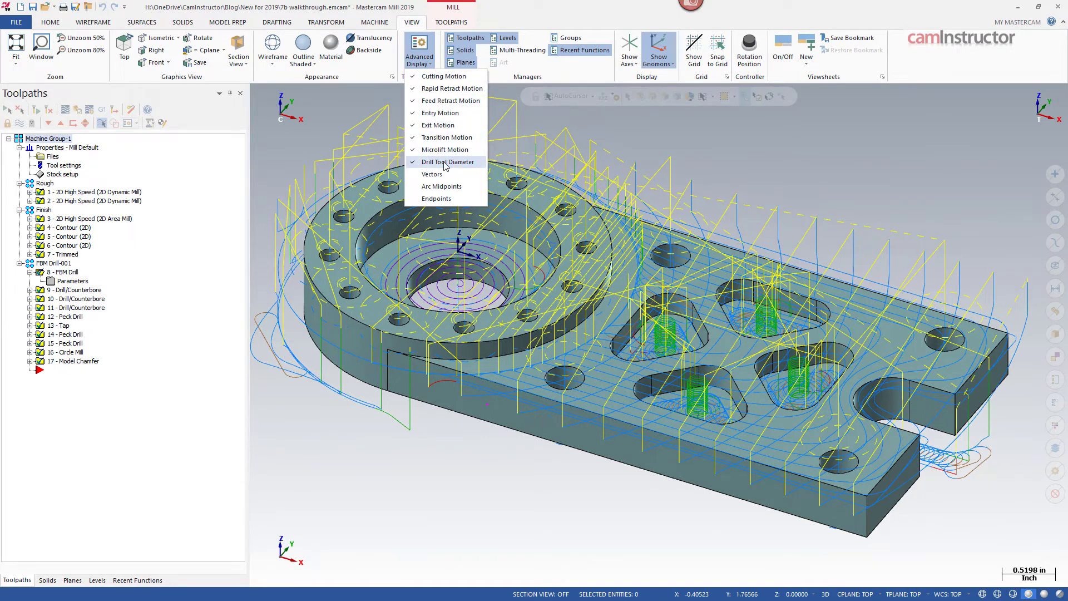
{"action": "left_click", "coordinate": [413, 164]}
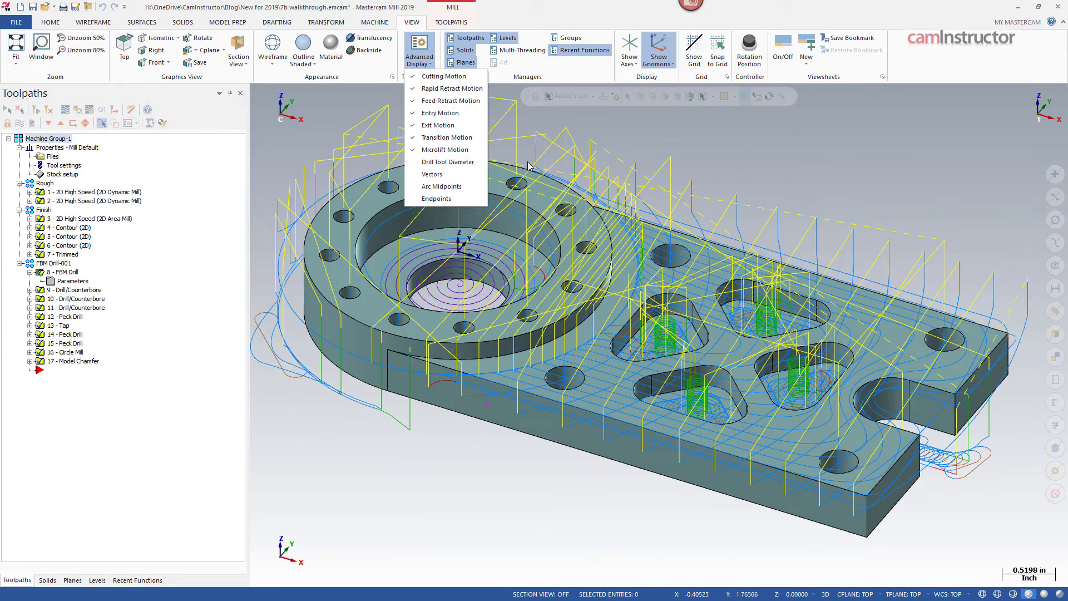
{"action": "left_click", "coordinate": [413, 89]}
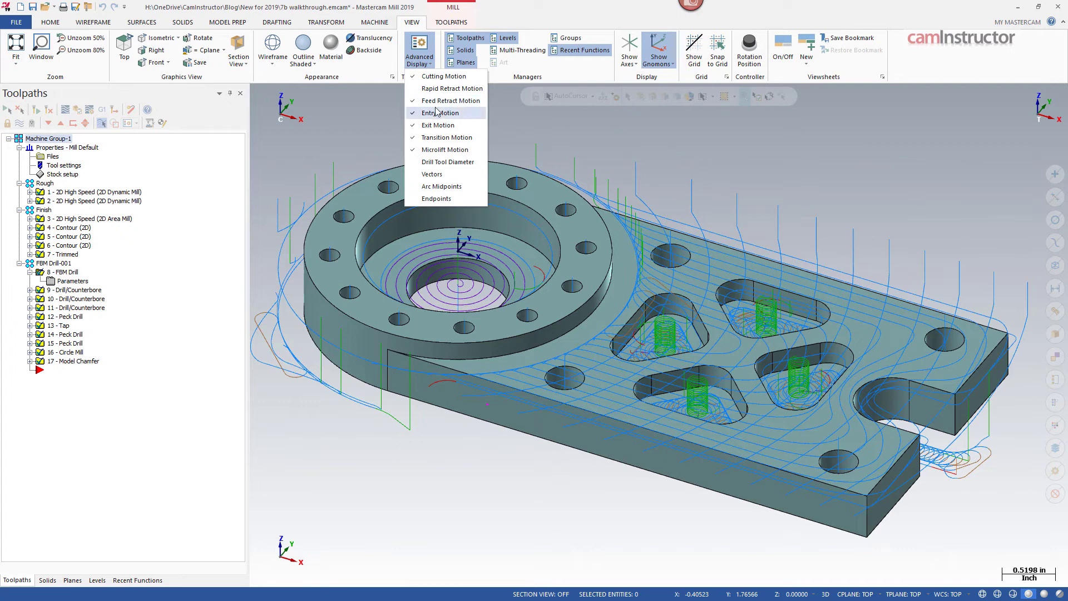
{"action": "left_click", "coordinate": [445, 89]}
{"action": "left_click", "coordinate": [783, 143]}
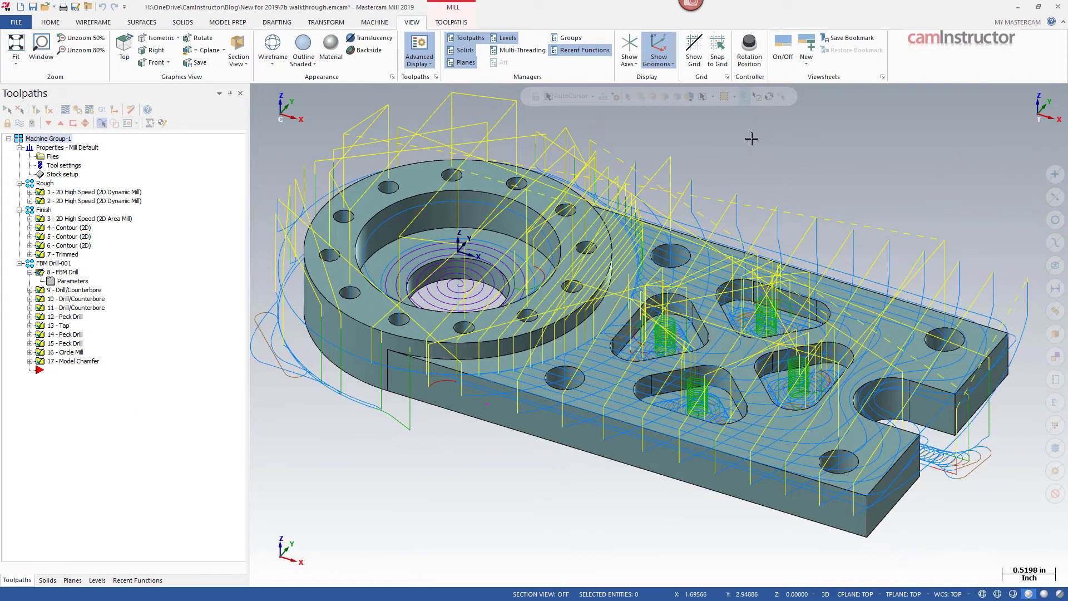
Switch the advanced toolpath display off and back on, and look over its list of motion types.
{"action": "left_click", "coordinate": [417, 48]}
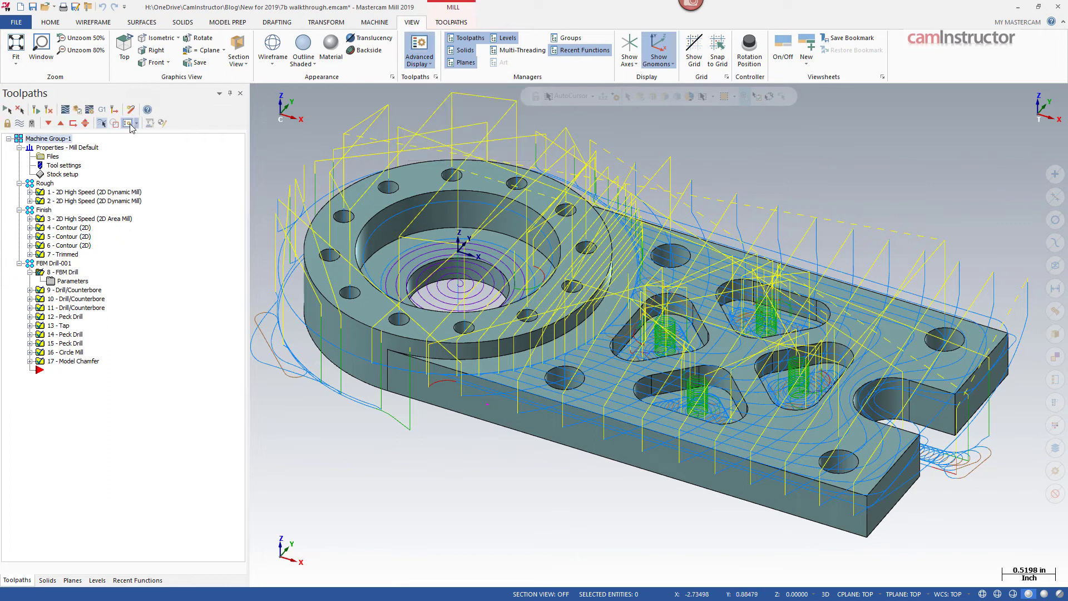
{"action": "left_click", "coordinate": [127, 122]}
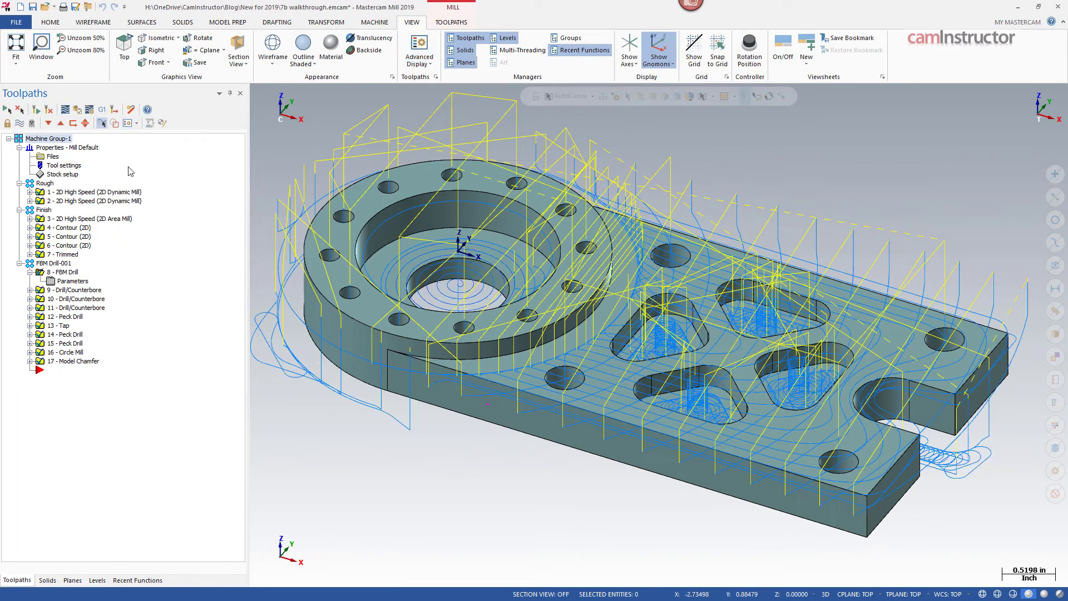
{"action": "left_click", "coordinate": [128, 123]}
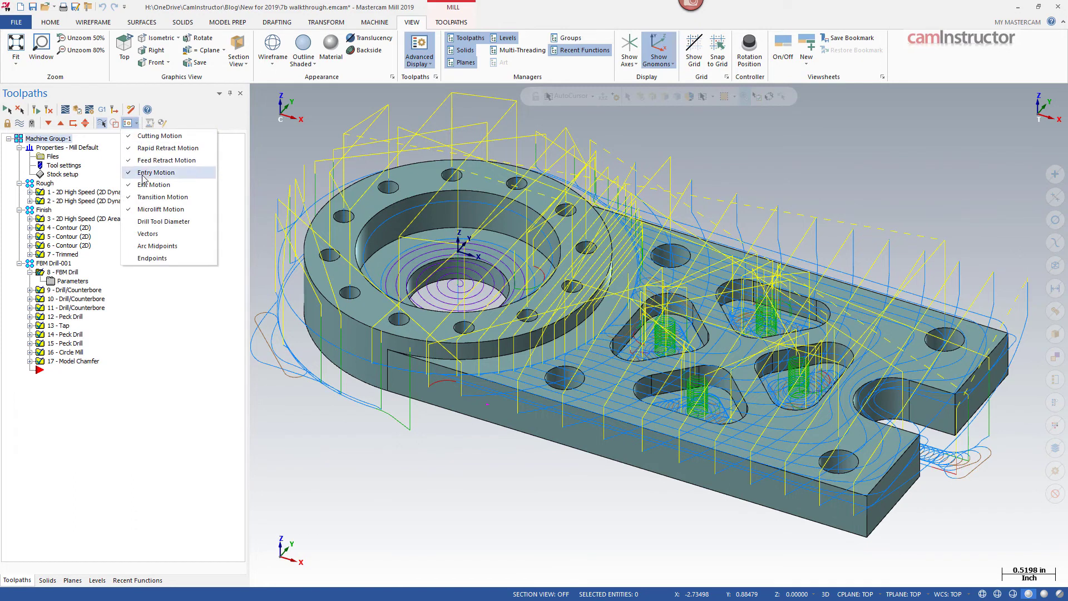
{"action": "left_click", "coordinate": [210, 121]}
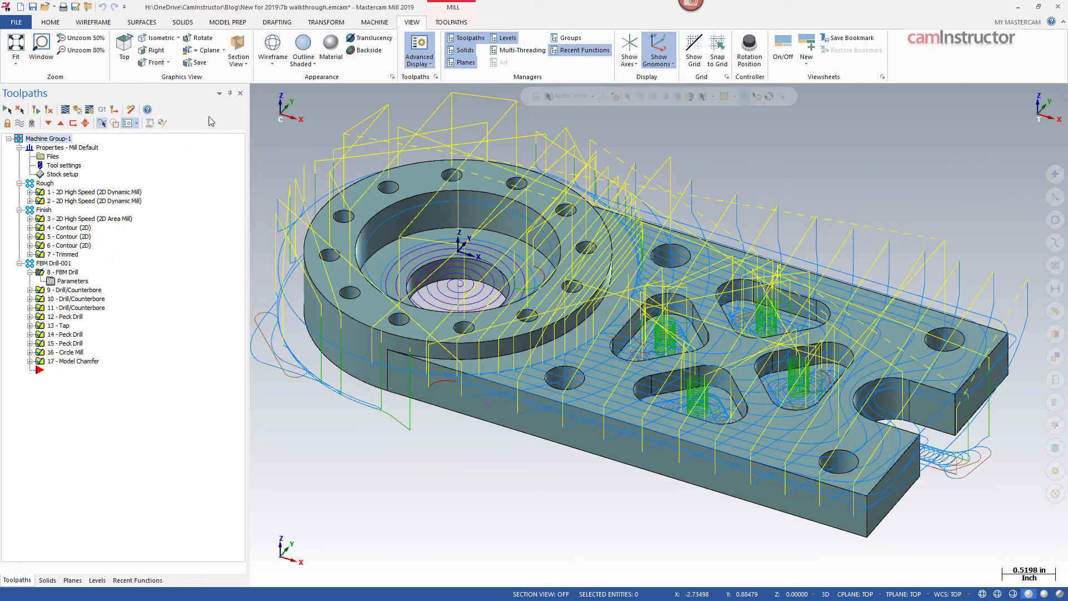
Look at the Advanced Toolpath Display settings again, and open the corresponding Advanced Toolpath Display colors in the system configuration.
{"action": "left_click", "coordinate": [436, 77]}
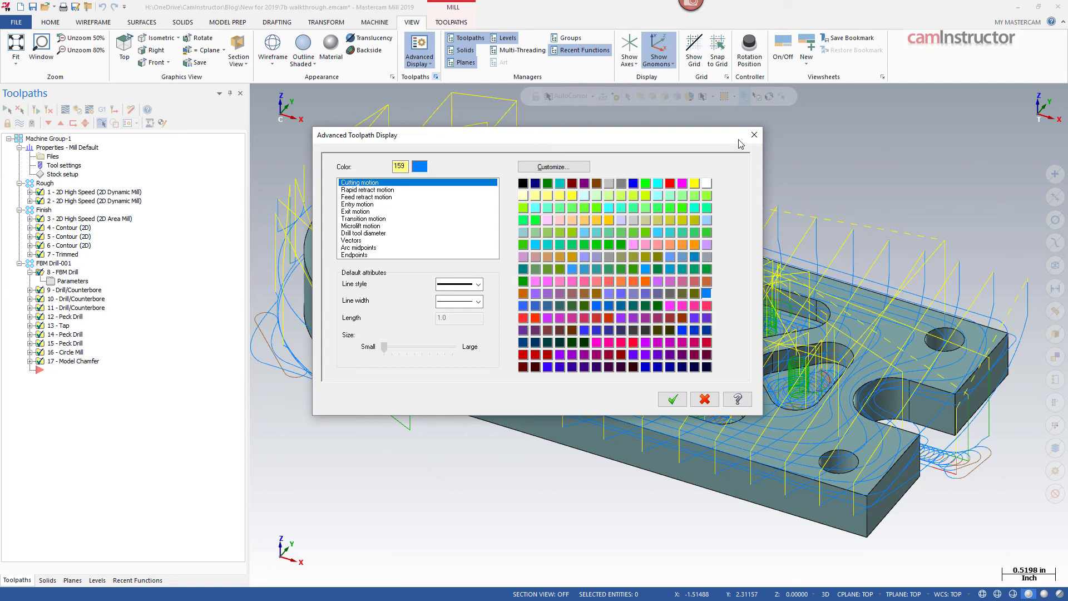
{"action": "left_click", "coordinate": [754, 134]}
{"action": "left_click", "coordinate": [16, 23]}
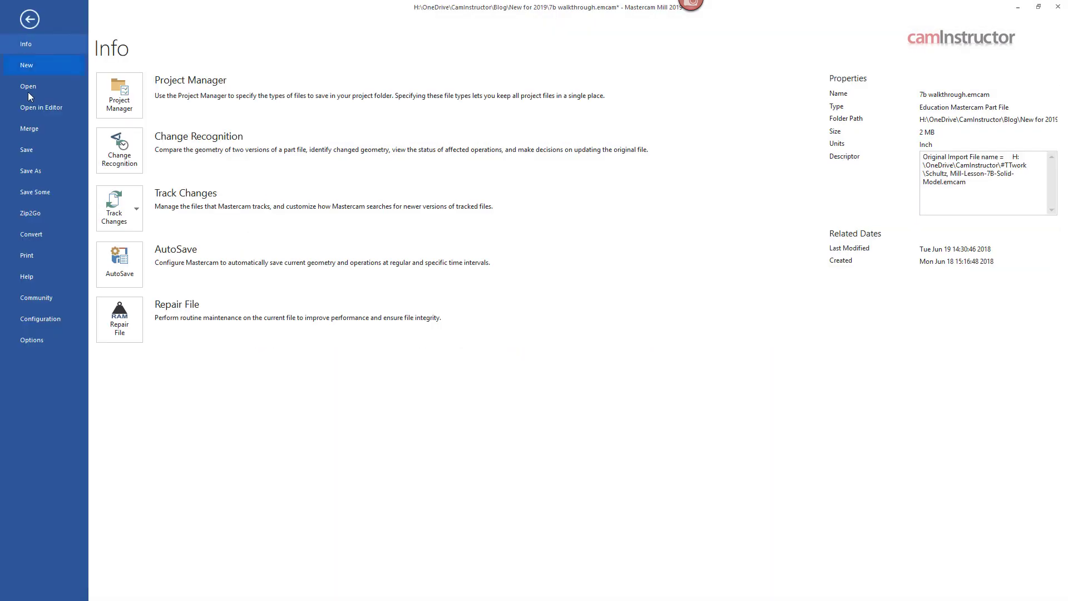
{"action": "left_click", "coordinate": [42, 319]}
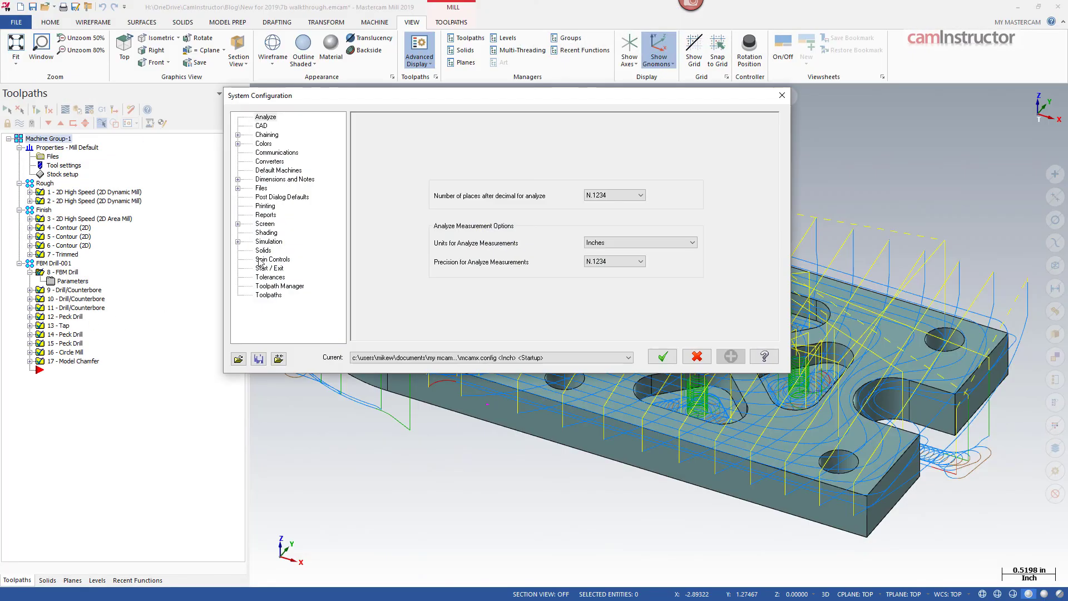
{"action": "left_click", "coordinate": [238, 135]}
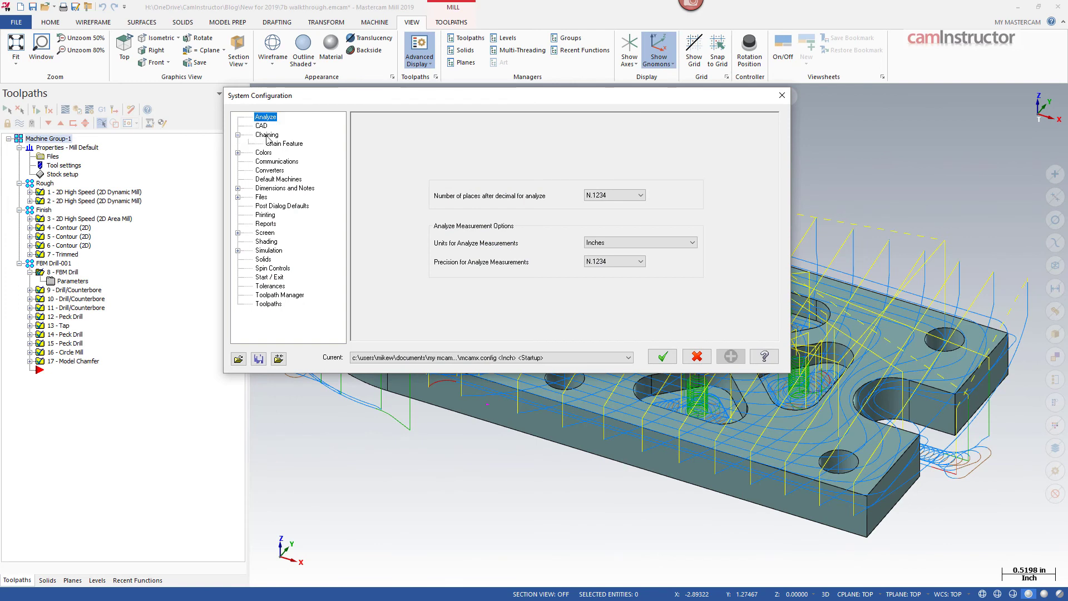
{"action": "left_click", "coordinate": [238, 153]}
{"action": "left_click", "coordinate": [307, 162]}
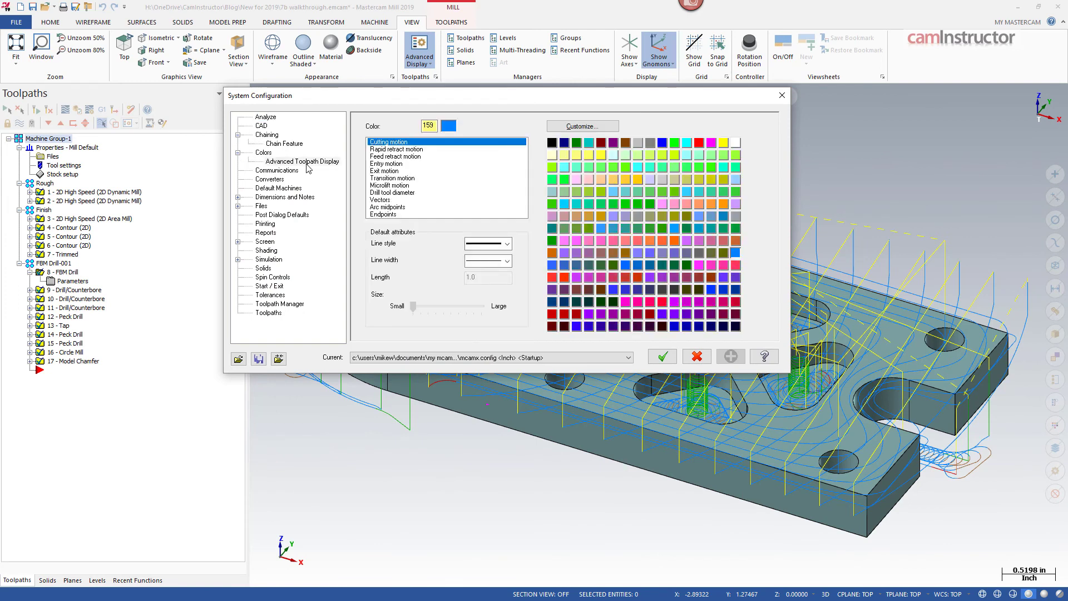